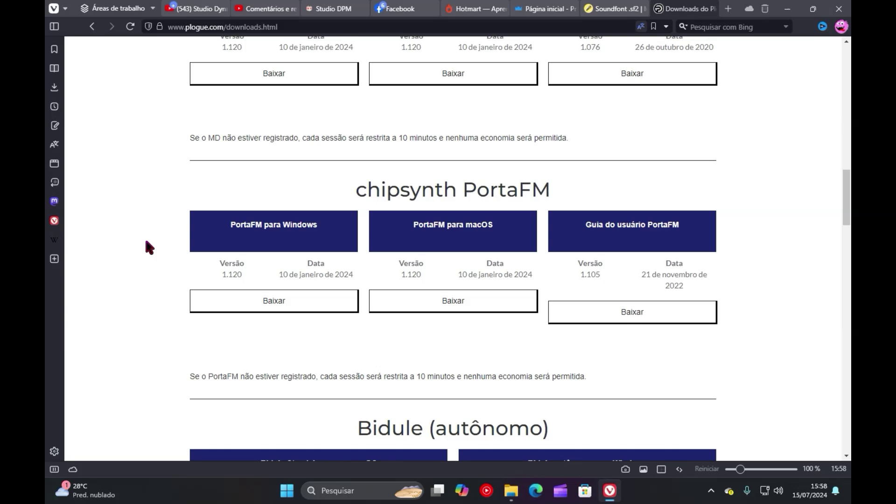
Step: Download the Windows version of sforzando from the Plogue downloads page and save WIN_sforzando_v1.978.exe to the default location
{"action": "scroll", "coordinate": [146, 242], "scroll_direction": "down", "scroll_amount": 3}
{"action": "scroll", "coordinate": [148, 247], "scroll_direction": "down", "scroll_amount": 5}
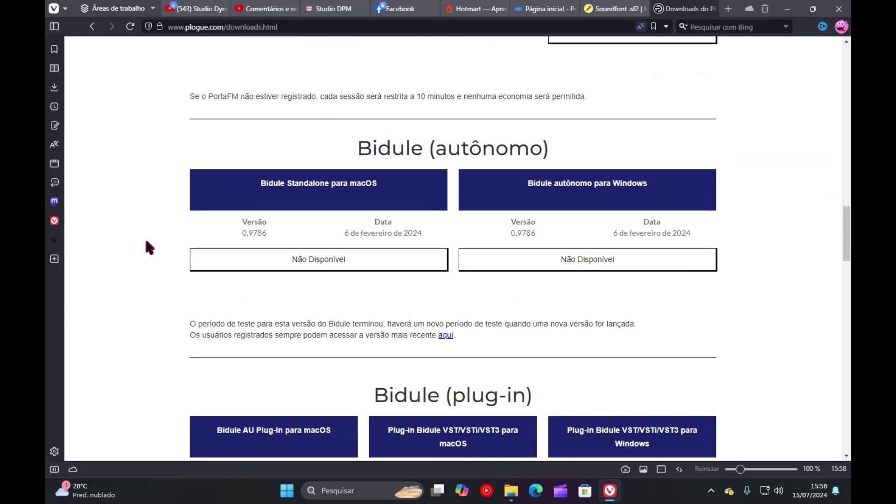
{"action": "scroll", "coordinate": [148, 246], "scroll_direction": "down", "scroll_amount": 3}
{"action": "scroll", "coordinate": [146, 242], "scroll_direction": "down", "scroll_amount": 3}
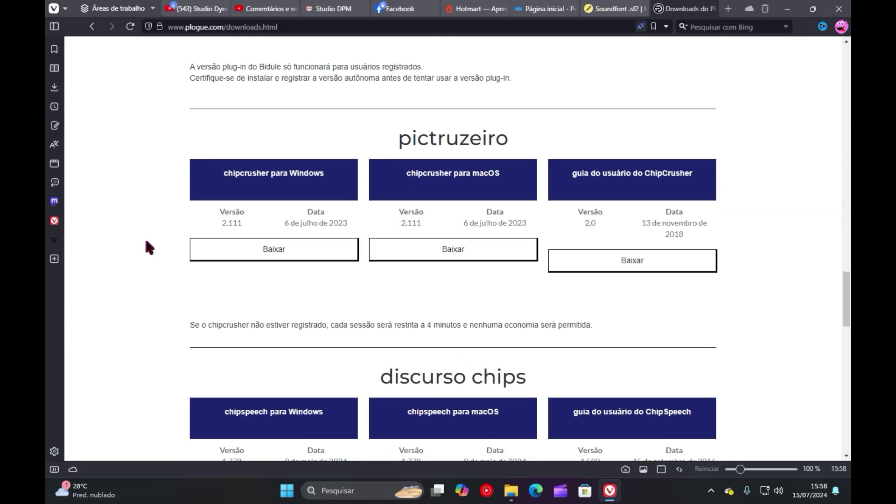
{"action": "scroll", "coordinate": [146, 242], "scroll_direction": "down", "scroll_amount": 3}
{"action": "scroll", "coordinate": [146, 242], "scroll_direction": "down", "scroll_amount": 6}
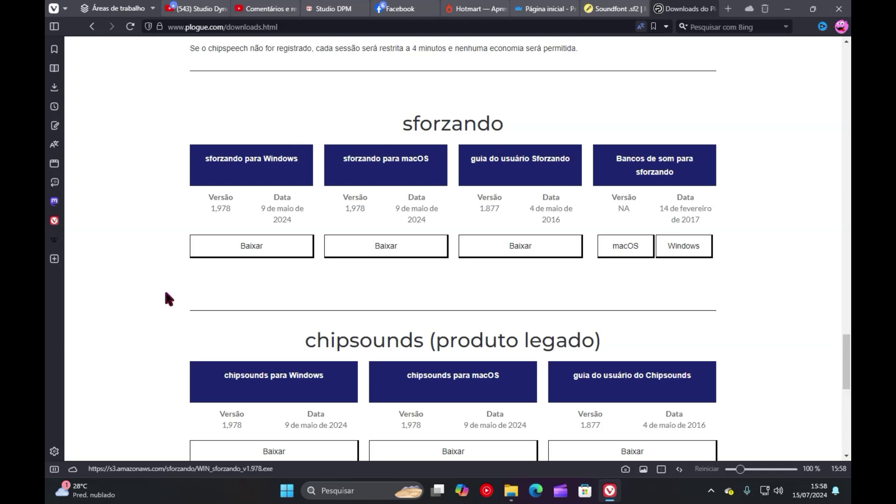
{"action": "left_click", "coordinate": [256, 250]}
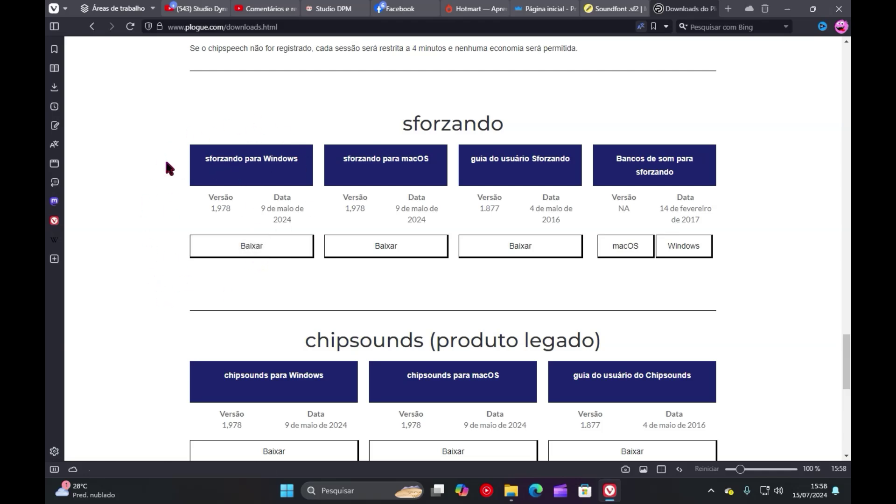
{"action": "left_click", "coordinate": [256, 251]}
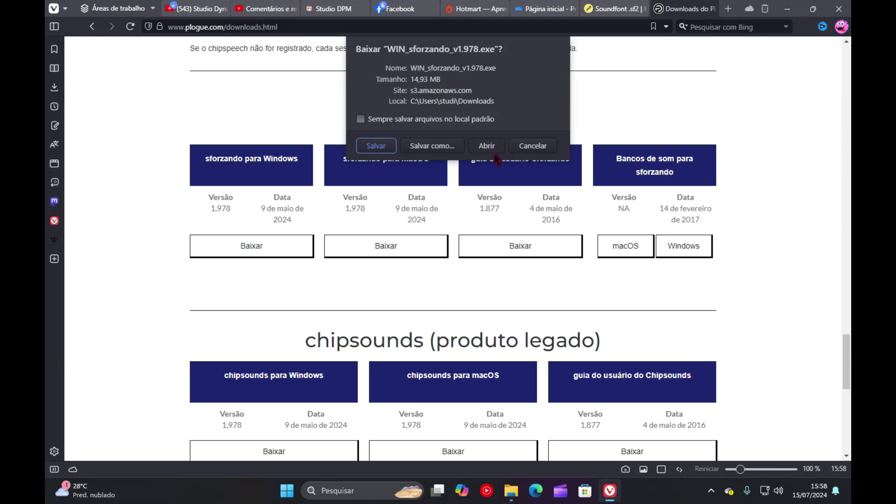
{"action": "left_click", "coordinate": [518, 148]}
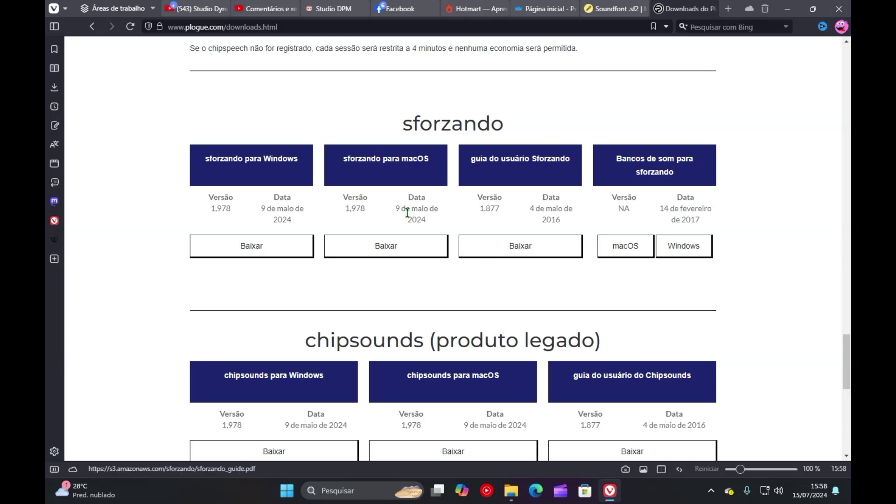
{"action": "left_click", "coordinate": [255, 253]}
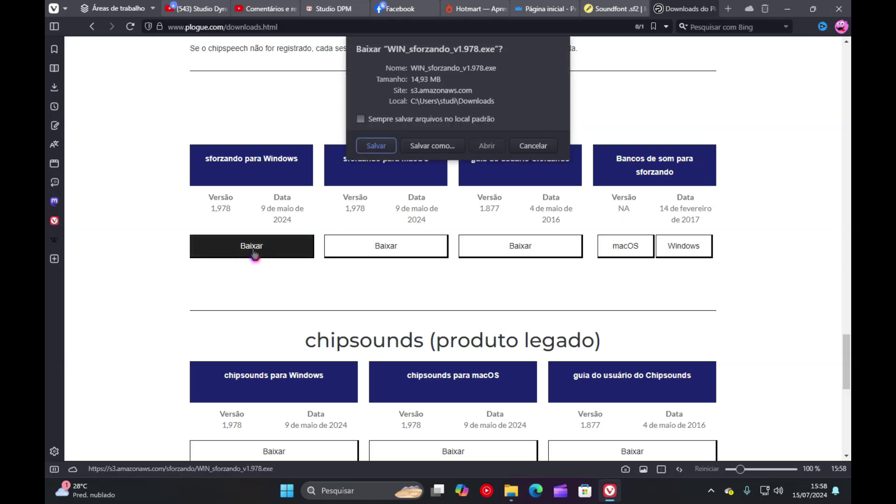
{"action": "left_click", "coordinate": [376, 146]}
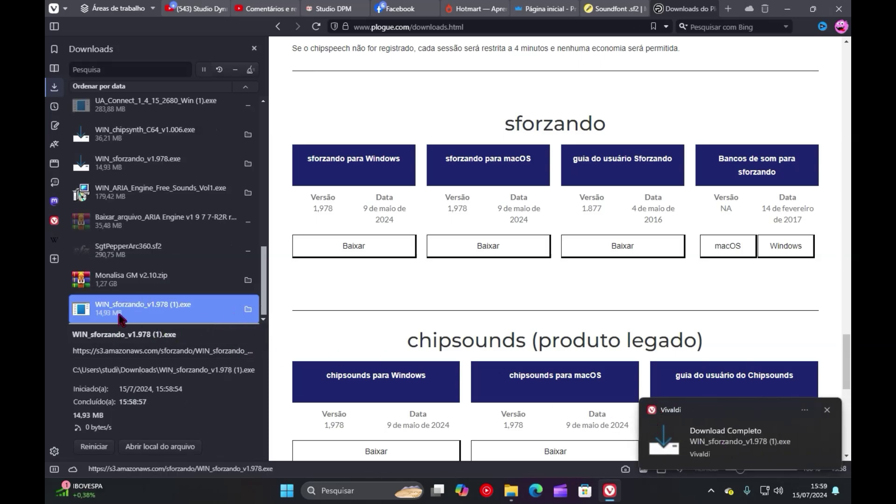
Step: Show the downloaded file in its folder and delete the WIN_sforzando_v1.978 (1) and WIN_chipsynth_C64_v1.006 installers
{"action": "left_click", "coordinate": [248, 309]}
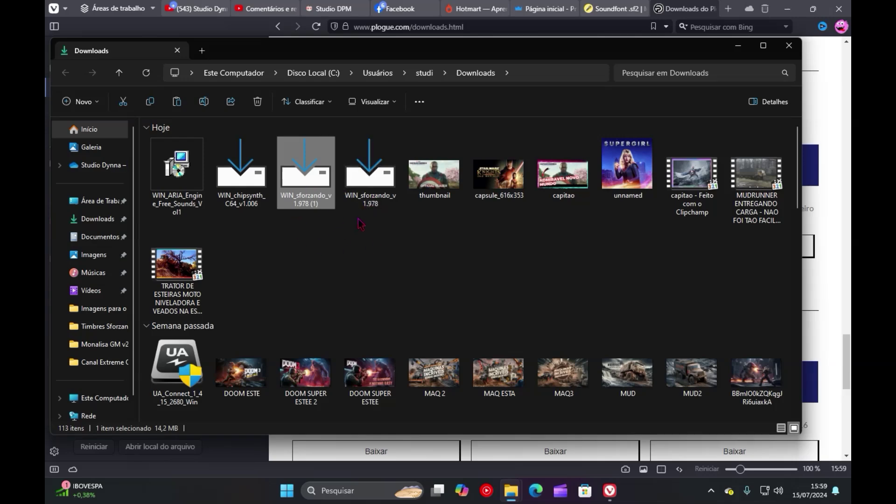
{"action": "right_click", "coordinate": [312, 158]}
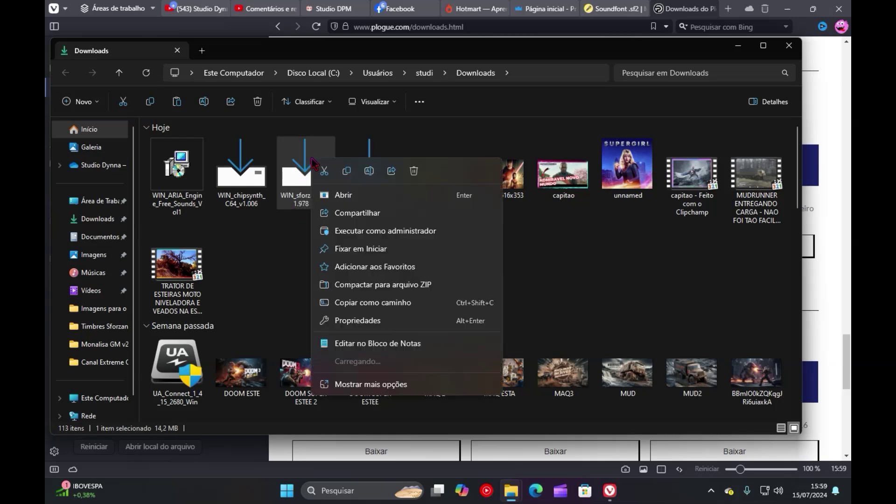
{"action": "left_click", "coordinate": [406, 174]}
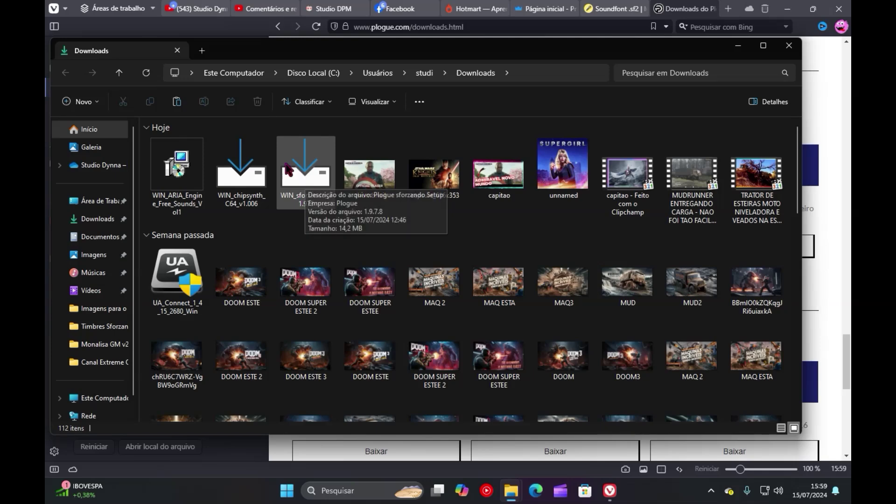
{"action": "right_click", "coordinate": [237, 186]}
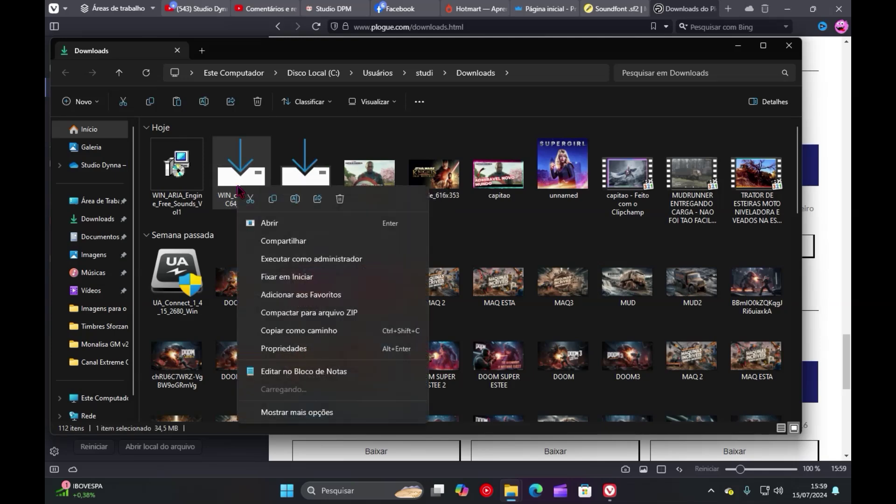
{"action": "left_click", "coordinate": [339, 198]}
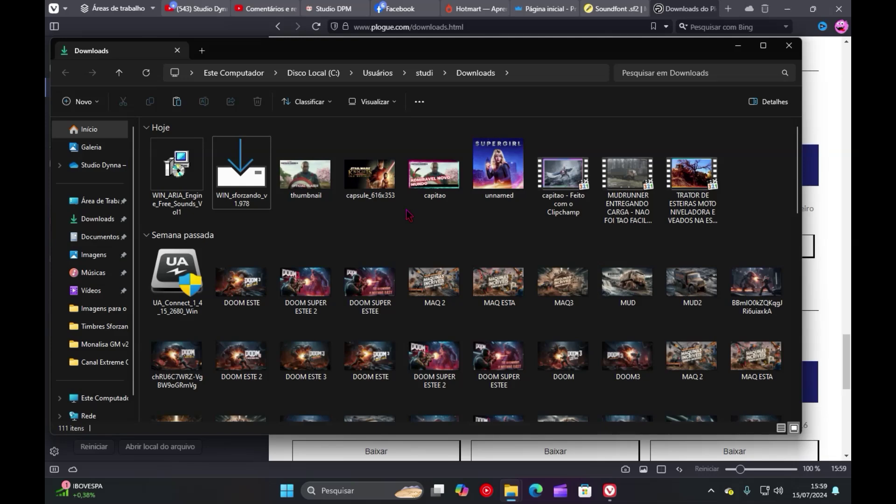
Step: Run the WIN_sforzando_v1.978 installer, allow it to make changes, and choose English as the setup language
{"action": "left_click", "coordinate": [246, 185]}
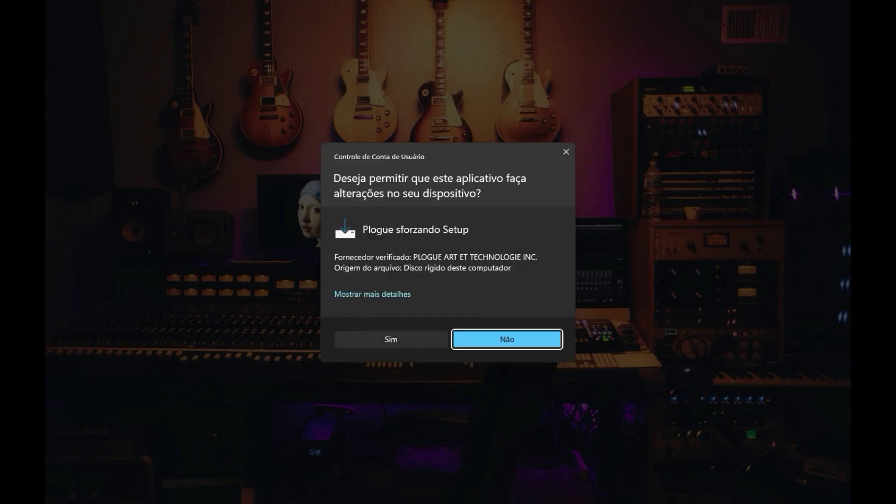
{"action": "left_click", "coordinate": [398, 345]}
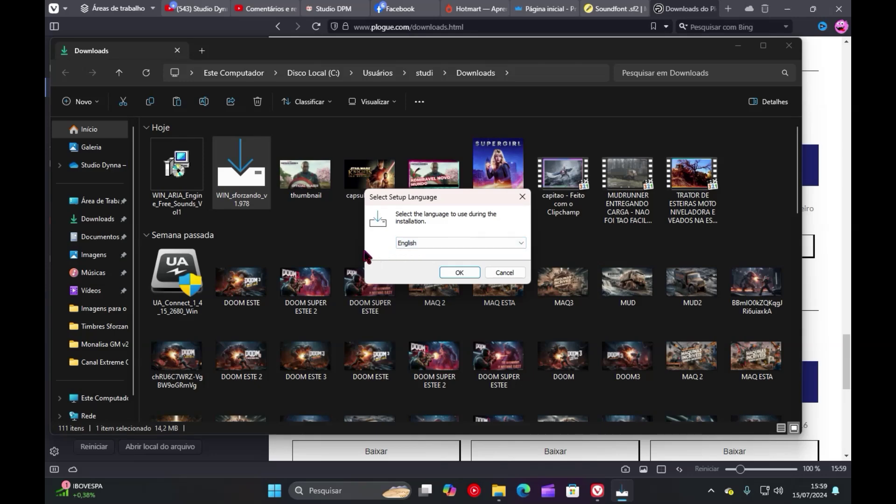
{"action": "left_click", "coordinate": [428, 245]}
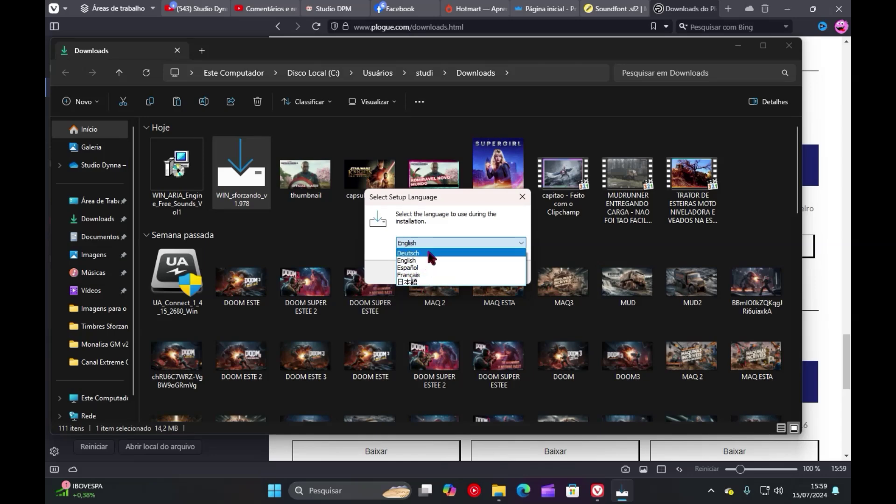
{"action": "left_click", "coordinate": [407, 260]}
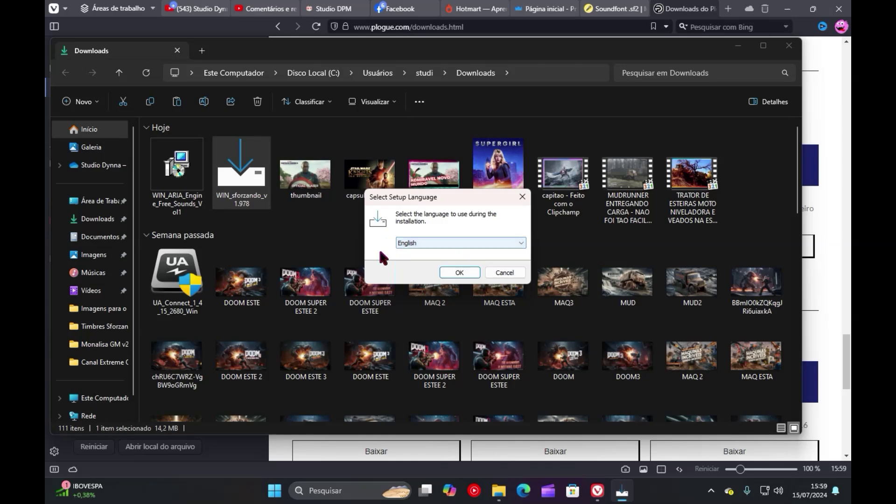
{"action": "left_click", "coordinate": [458, 270]}
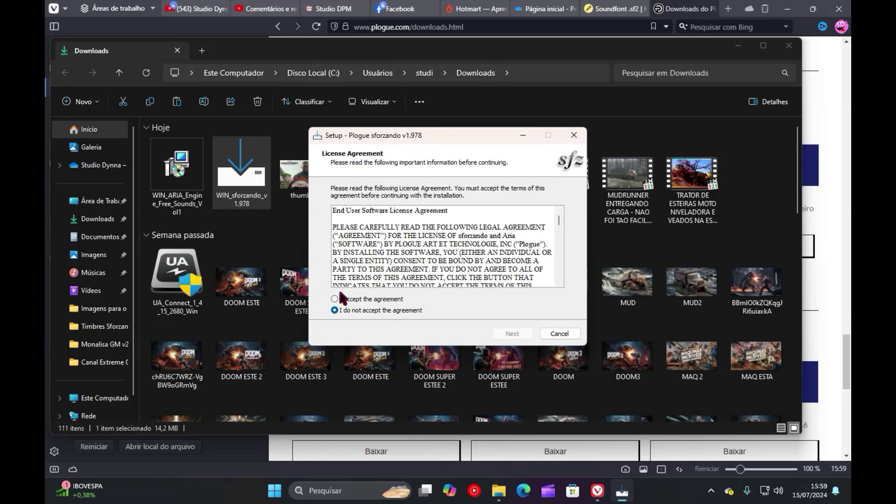
Step: Accept the license agreement and review the destination folder choices, keeping C:\Program Files\Plogue\sforzando
{"action": "left_click", "coordinate": [345, 299]}
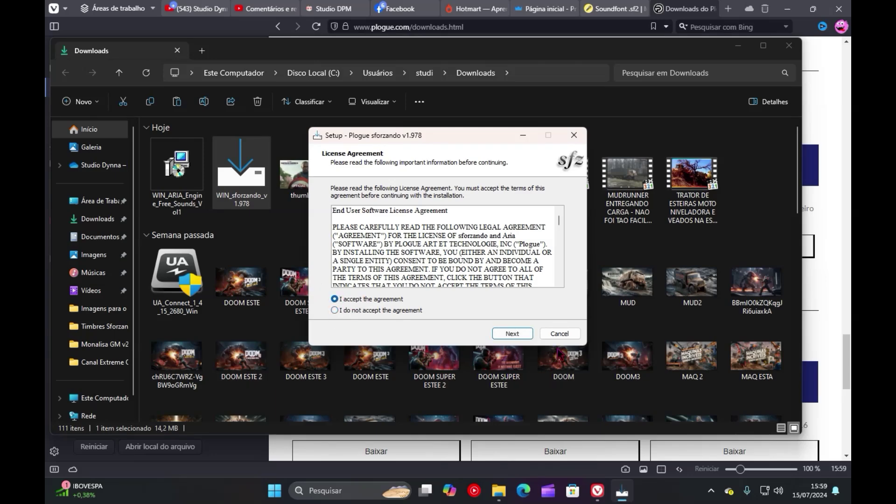
{"action": "left_click", "coordinate": [523, 337]}
{"action": "left_click", "coordinate": [523, 337]}
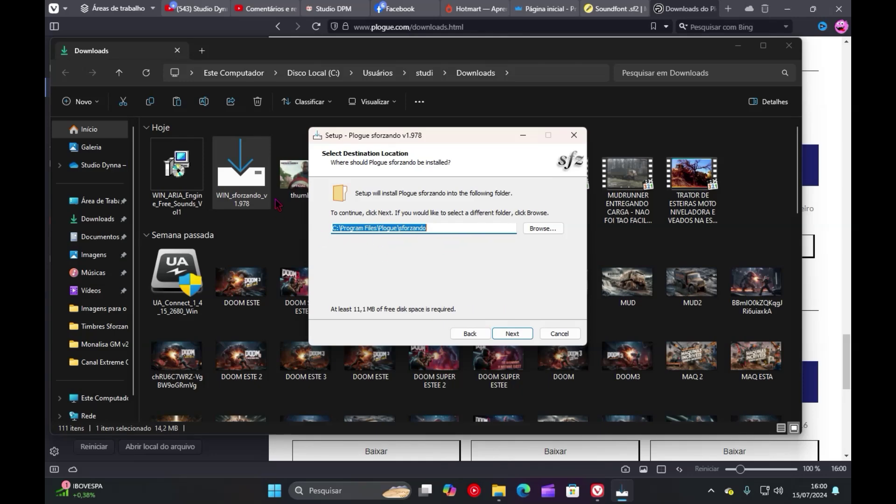
{"action": "left_click", "coordinate": [548, 229]}
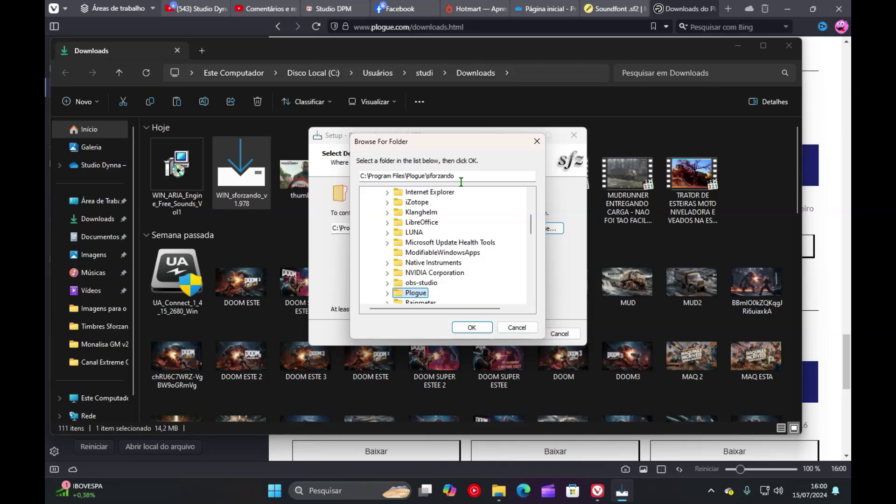
{"action": "left_click", "coordinate": [537, 142]}
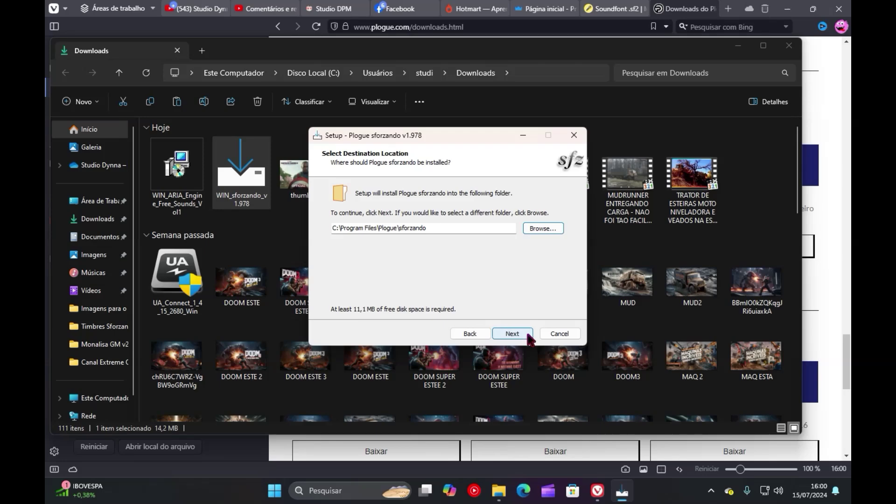
Step: Decline installing into the existing sforzando folder and cancel the setup
{"action": "left_click", "coordinate": [512, 333]}
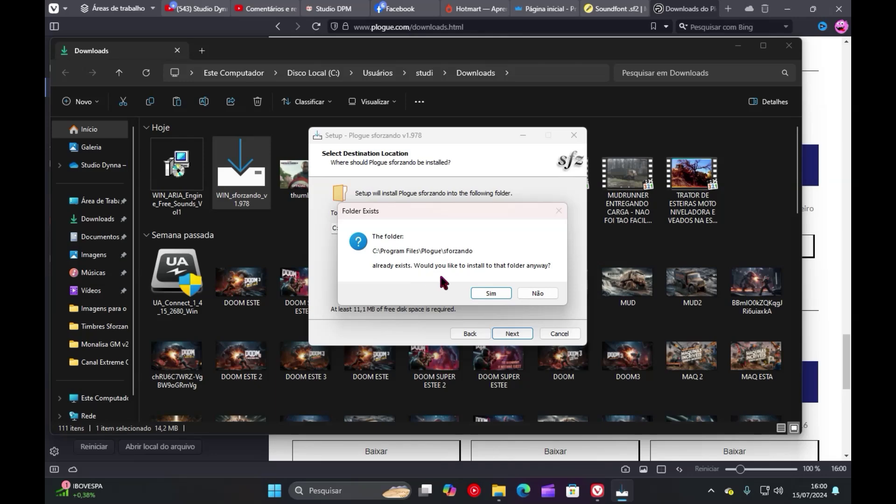
{"action": "left_click", "coordinate": [535, 293]}
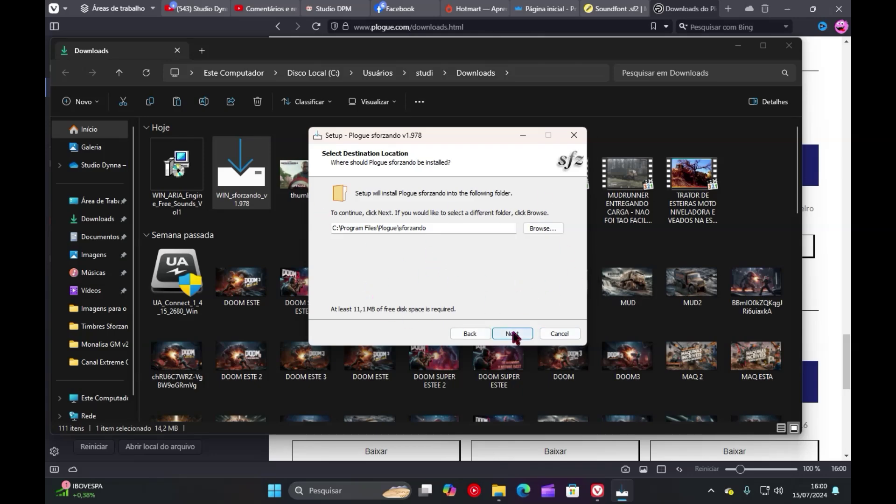
{"action": "left_click", "coordinate": [559, 334]}
{"action": "left_click", "coordinate": [478, 301]}
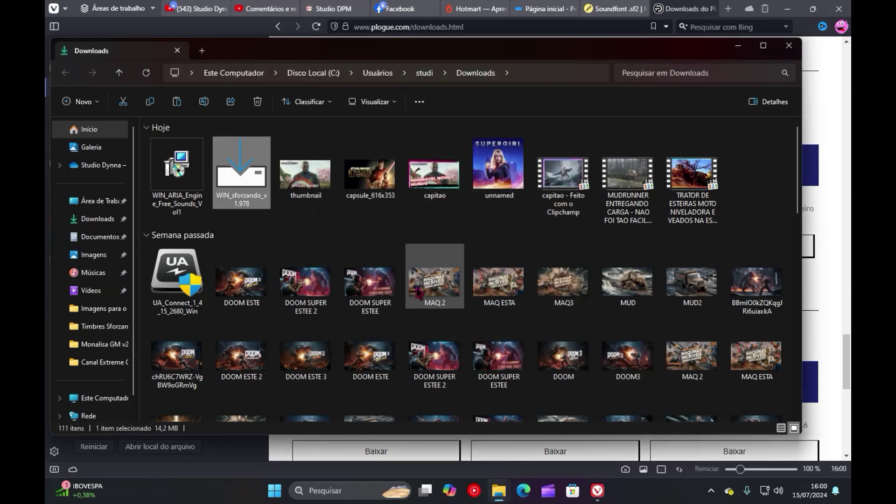
Step: Minimize the open windows and move the Plogue sforzando x64 shortcut across the desktop and back beside SampleTank 4
{"action": "left_click", "coordinate": [787, 10]}
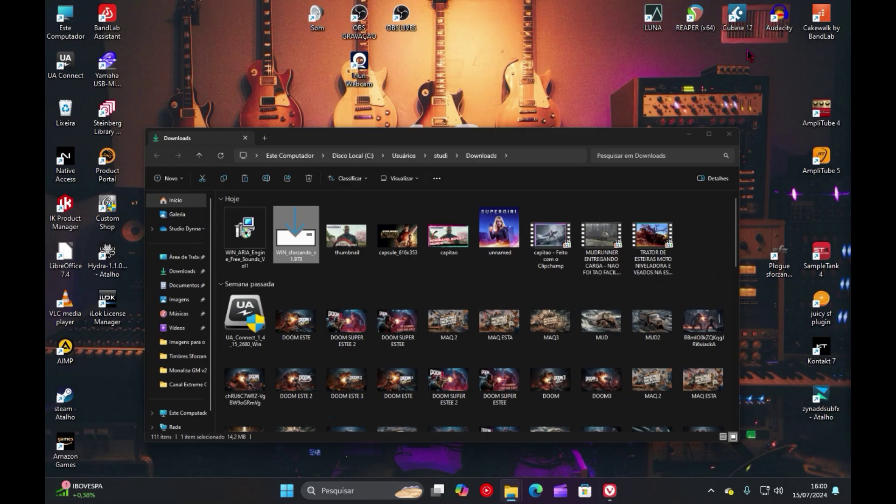
{"action": "left_click", "coordinate": [739, 46]}
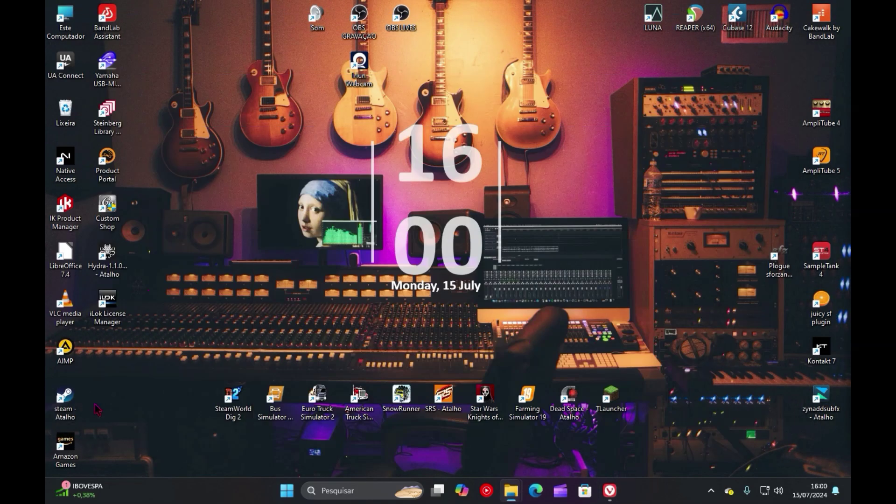
{"action": "left_click_drag", "start_coordinate": [779, 260], "coordinate": [193, 357]}
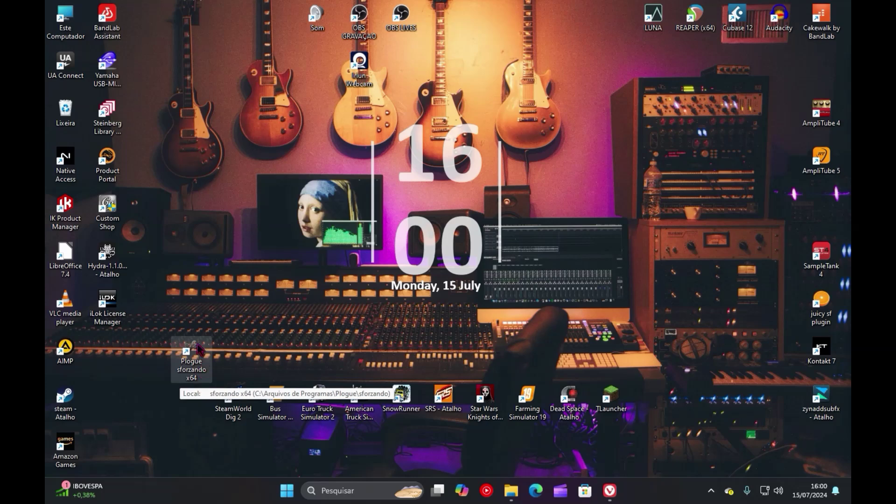
{"action": "left_click_drag", "start_coordinate": [198, 349], "coordinate": [775, 248]}
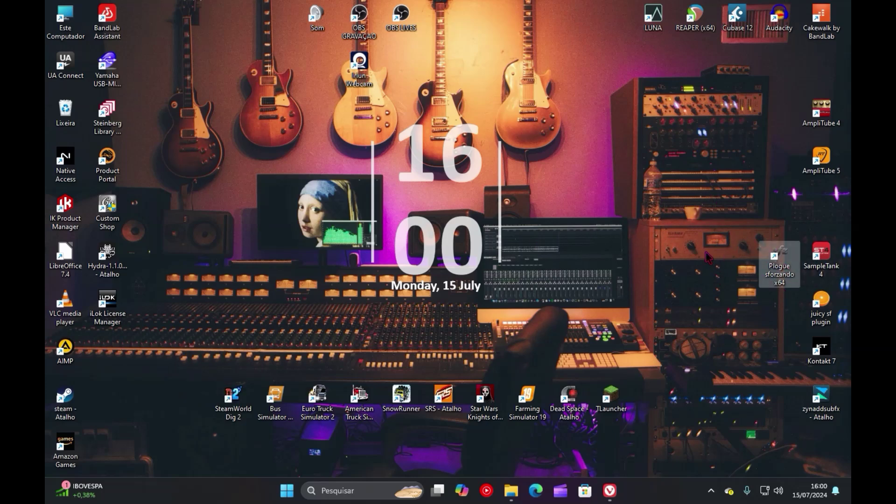
Step: Switch back to the Vivaldi browser, close the downloads list, and bookmark the Plogue downloads page
{"action": "left_click", "coordinate": [610, 491]}
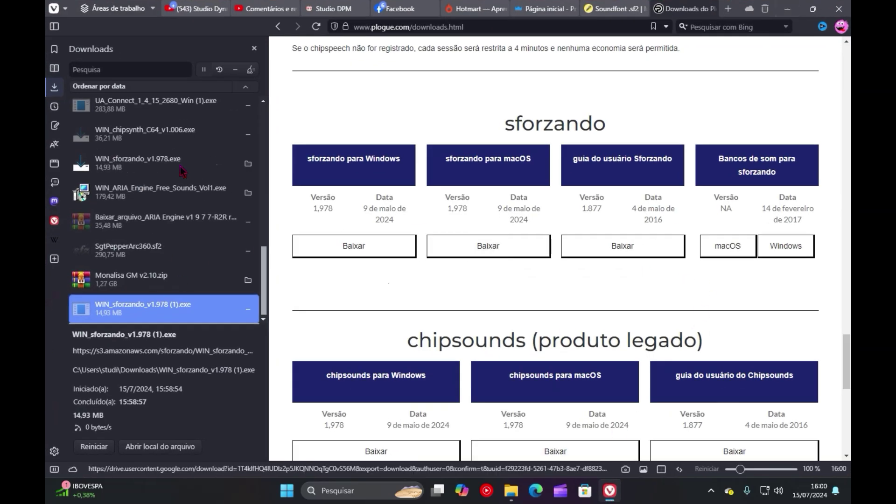
{"action": "left_click", "coordinate": [254, 48]}
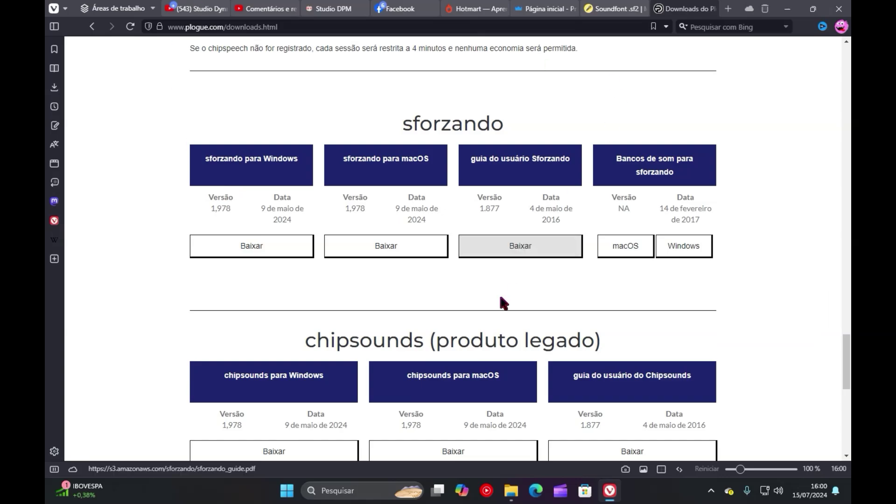
{"action": "scroll", "coordinate": [496, 298], "scroll_direction": "up", "scroll_amount": 15}
{"action": "scroll", "coordinate": [496, 302], "scroll_direction": "up", "scroll_amount": 20}
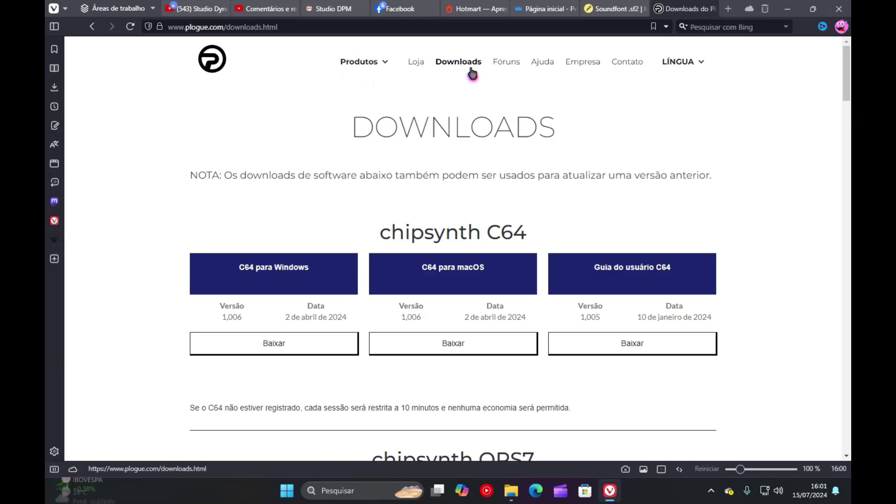
{"action": "scroll", "coordinate": [92, 246], "scroll_direction": "down", "scroll_amount": 12}
{"action": "scroll", "coordinate": [94, 254], "scroll_direction": "down", "scroll_amount": 20}
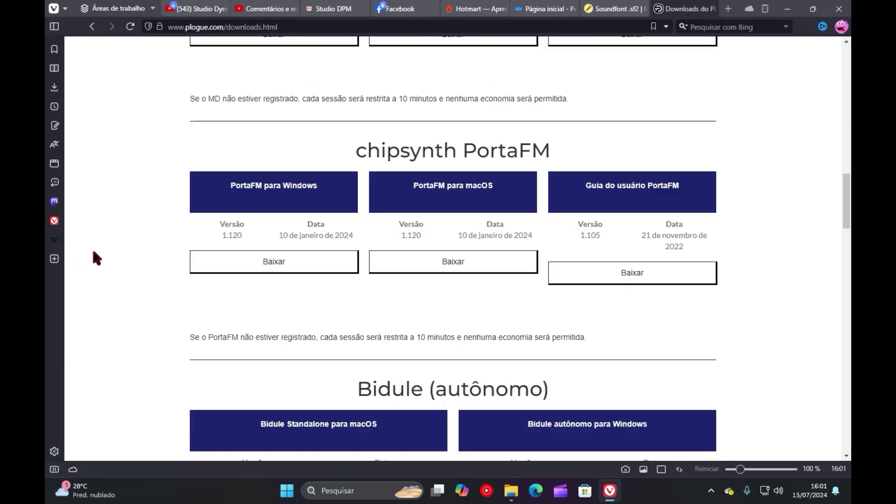
{"action": "scroll", "coordinate": [94, 253], "scroll_direction": "down", "scroll_amount": 11}
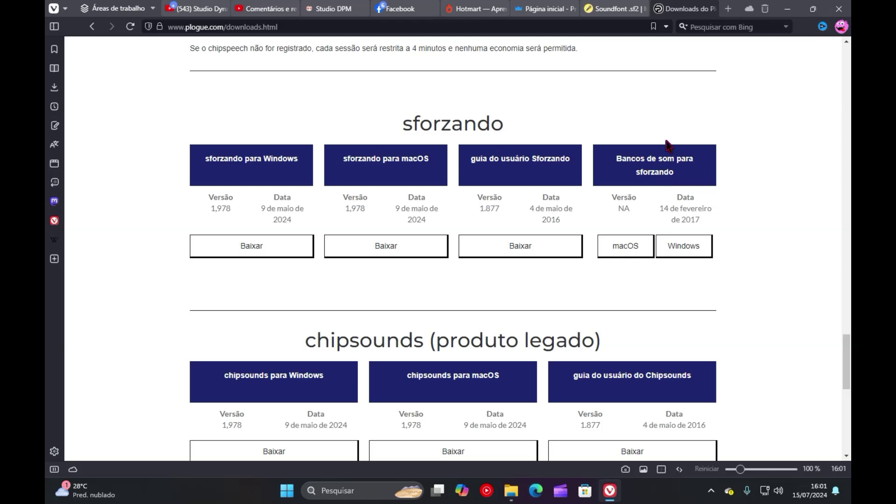
{"action": "left_click", "coordinate": [653, 27]}
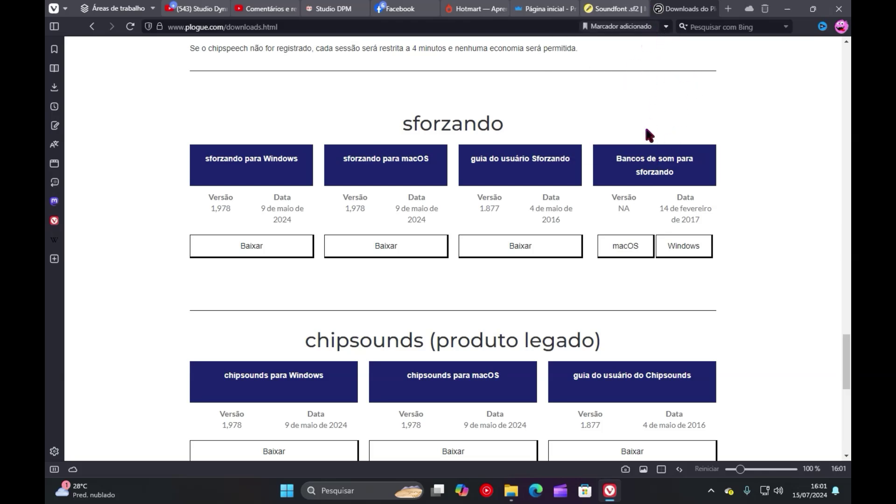
Step: Request the Windows sound bank download for sforzando, review the file's name and size, and cancel the download
{"action": "left_click", "coordinate": [625, 258]}
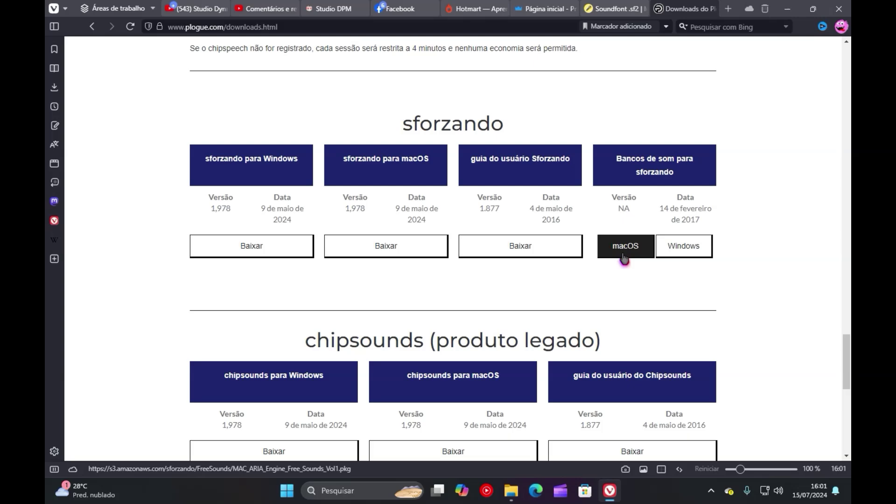
{"action": "left_click", "coordinate": [697, 250]}
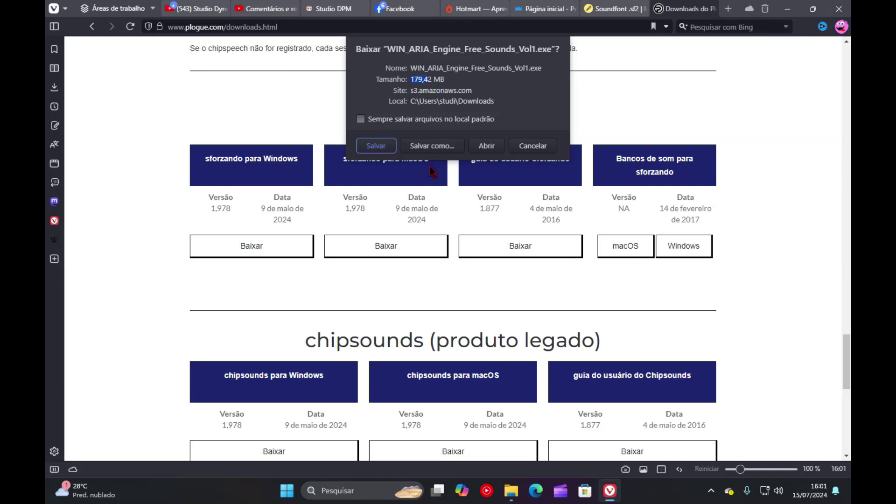
{"action": "left_click", "coordinate": [527, 147]}
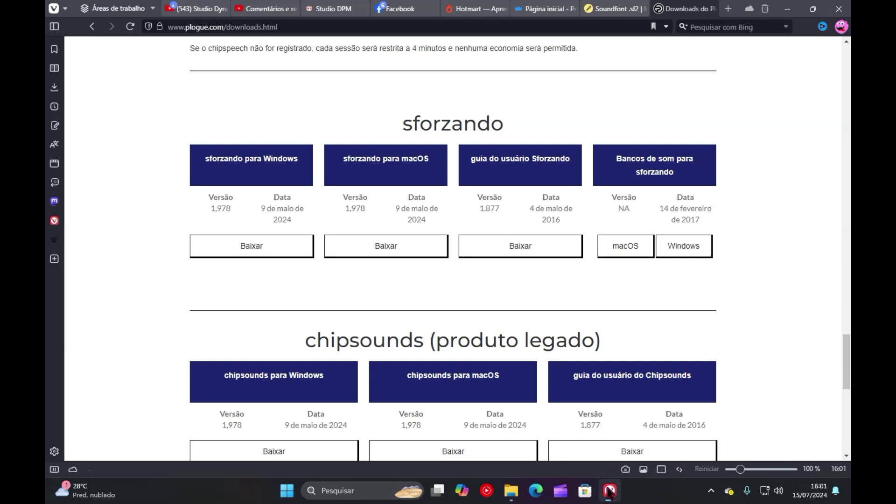
Step: Switch to the Downloads folder in File Explorer and locate the WIN_ARIA_Engine_Free_Sounds_Vol1 and WIN_sforzando_v1.978 installers
{"action": "mouse_move", "coordinate": [507, 493]}
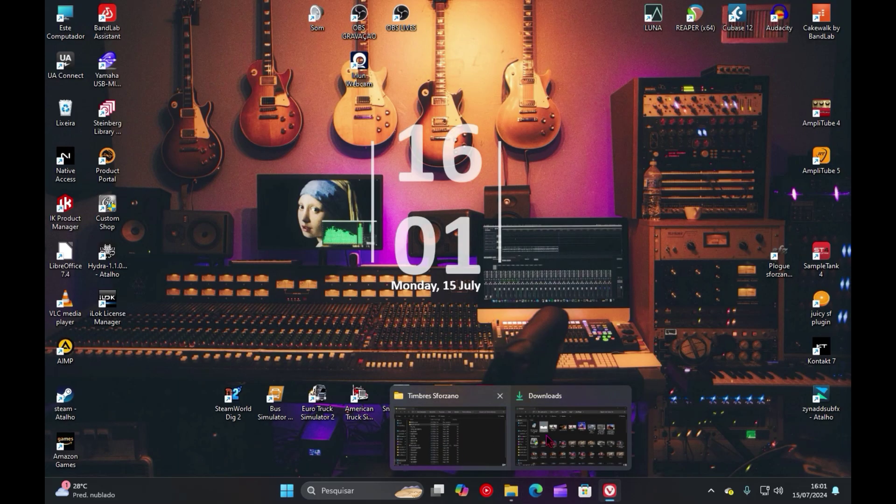
{"action": "left_click", "coordinate": [571, 436]}
{"action": "left_click", "coordinate": [178, 192]}
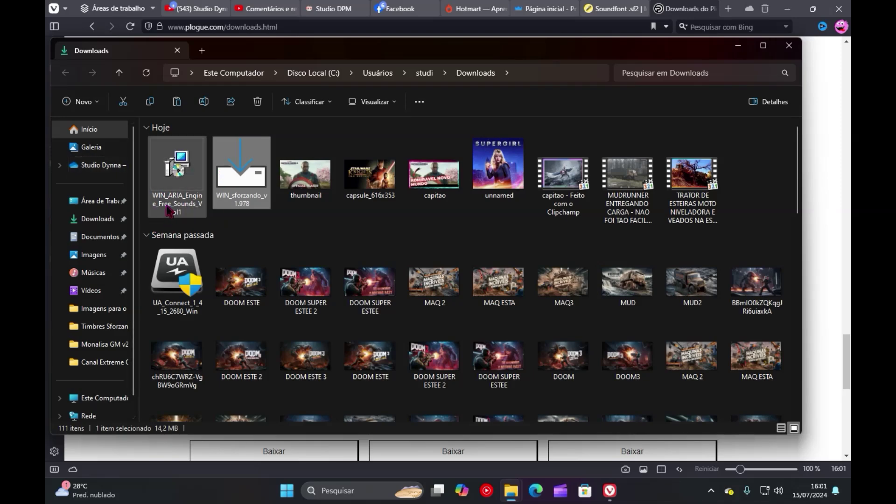
{"action": "mouse_move", "coordinate": [174, 209]}
{"action": "left_click", "coordinate": [219, 161]}
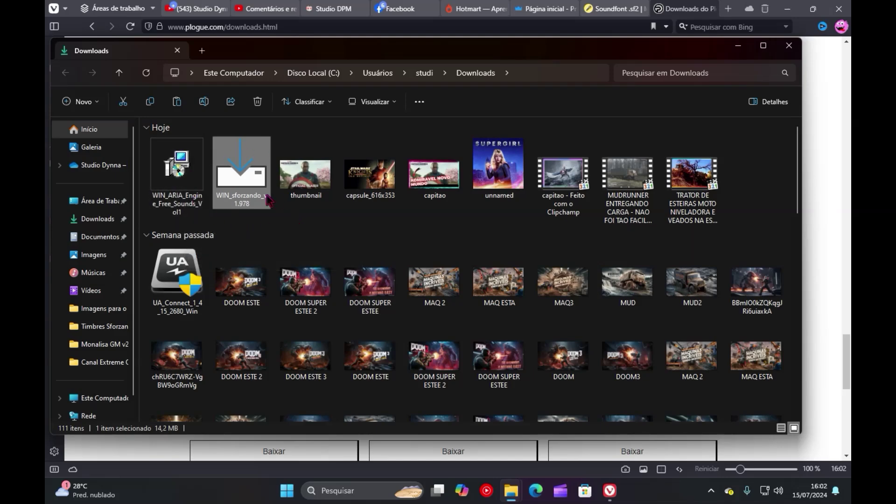
{"action": "left_click", "coordinate": [296, 218]}
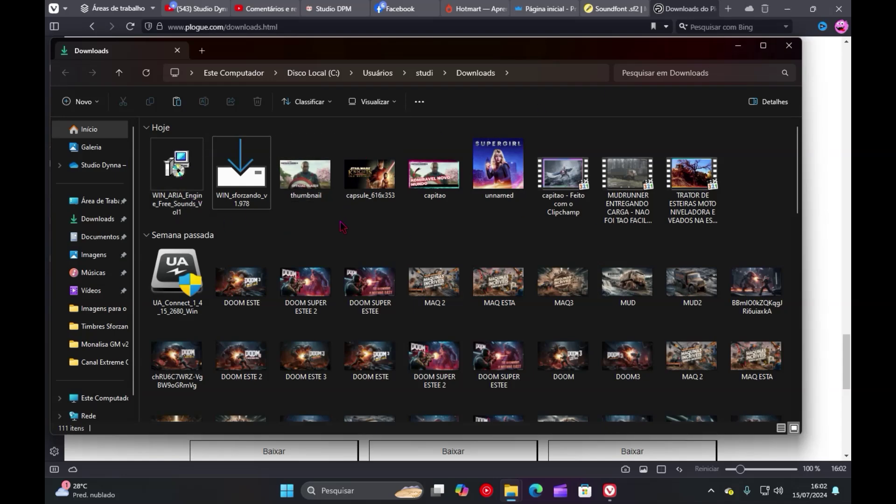
Step: Launch the WIN_ARIA_Engine_Free_Sounds_Vol1 installer and allow it to make changes to the device
{"action": "left_click", "coordinate": [178, 188]}
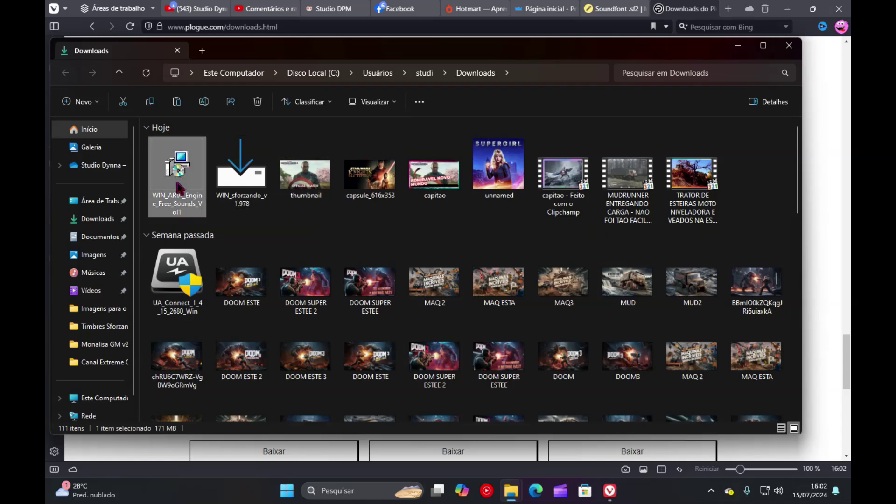
{"action": "double_click", "coordinate": [168, 204]}
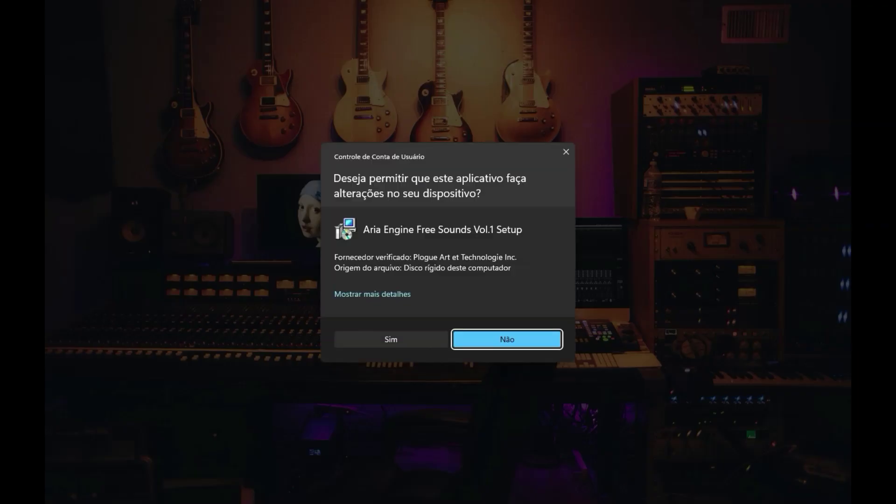
{"action": "left_click", "coordinate": [394, 343]}
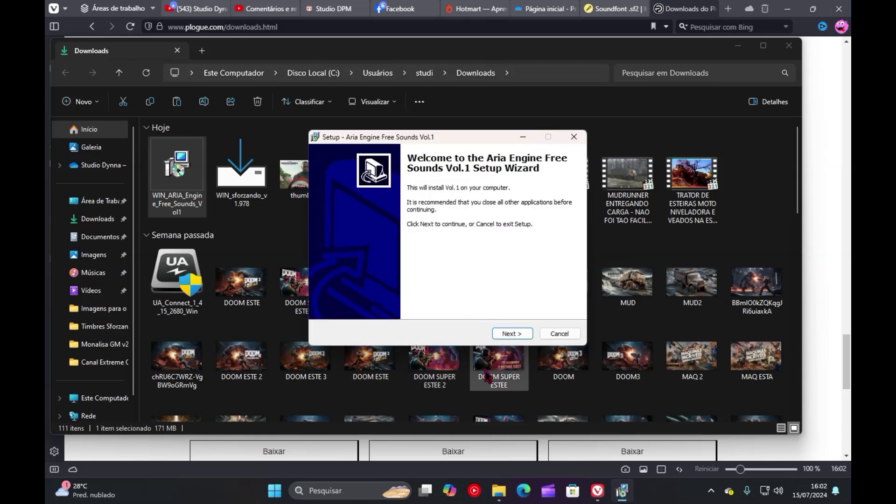
Step: Accept the Aria Engine Free Sounds Vol.1 license agreement and keep C:\Program Files\Plogue\Free Sounds as the destination folder
{"action": "left_click", "coordinate": [514, 334]}
{"action": "left_click", "coordinate": [335, 299]}
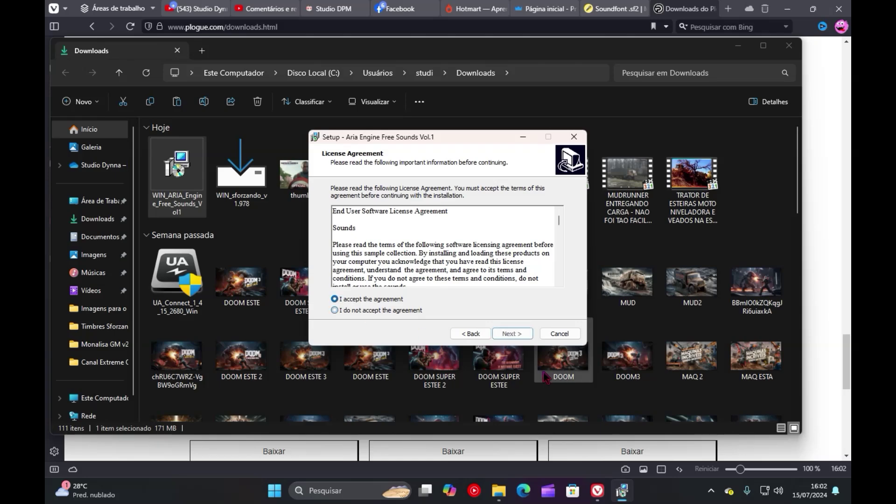
{"action": "left_click", "coordinate": [514, 334]}
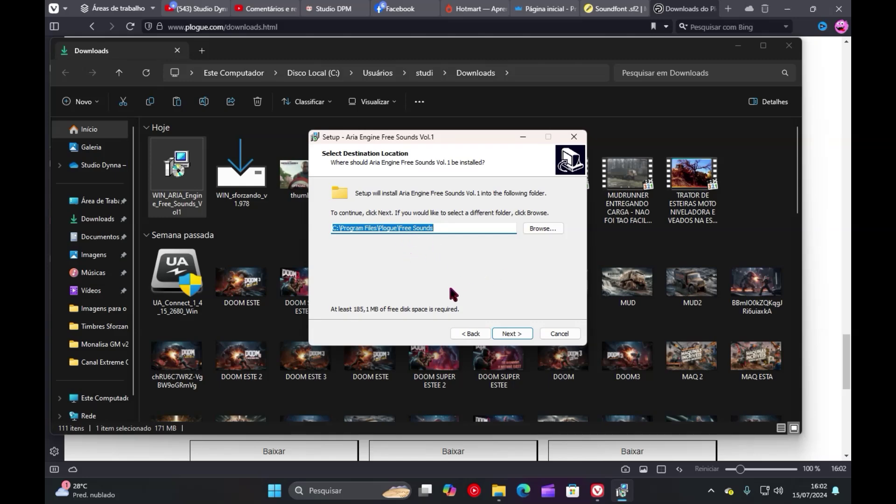
{"action": "left_click", "coordinate": [514, 334]}
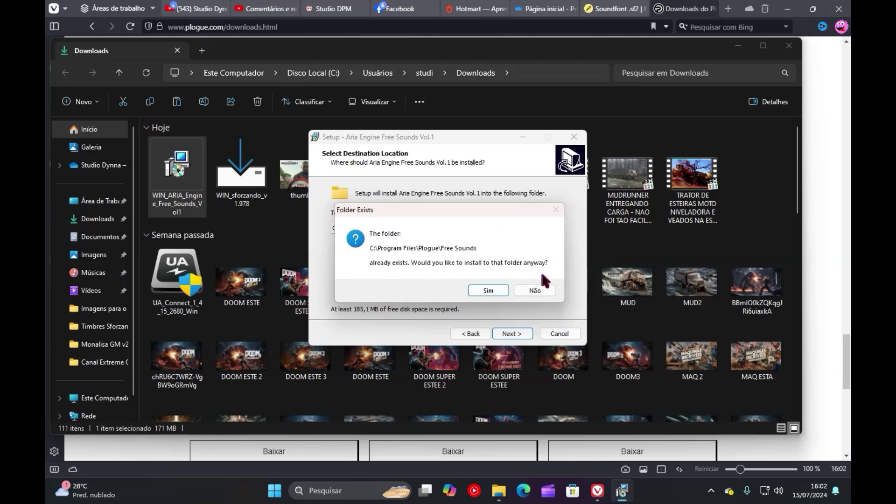
Step: Decline installing into the existing Free Sounds folder and cancel the Aria Engine Free Sounds Vol.1 setup
{"action": "left_click", "coordinate": [522, 290]}
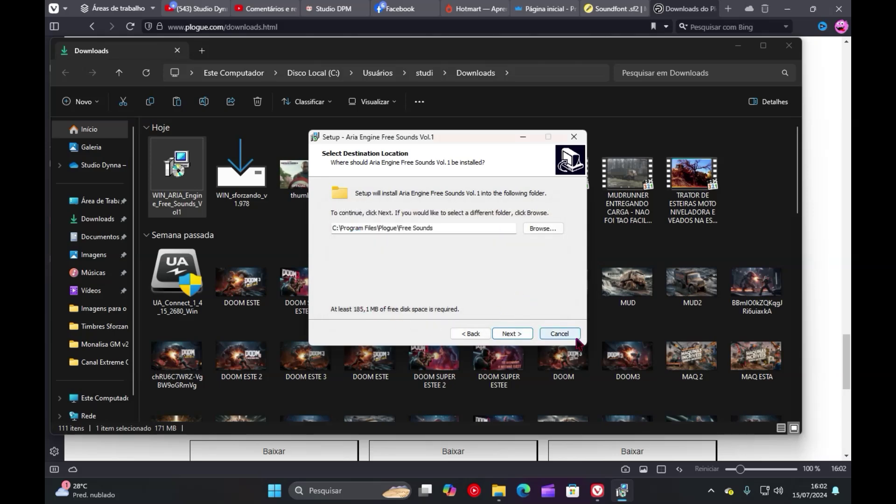
{"action": "left_click", "coordinate": [544, 333]}
{"action": "left_click", "coordinate": [491, 298]}
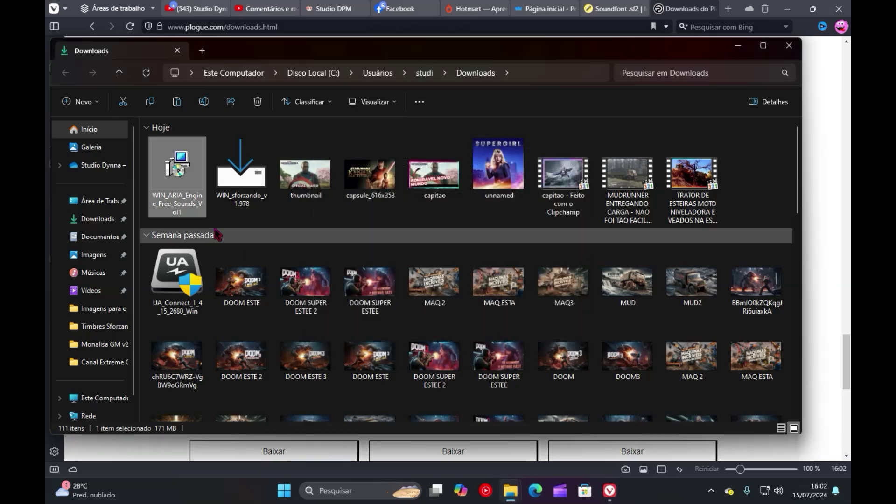
Step: Minimize the Downloads window and the Vivaldi browser to return to the desktop
{"action": "left_click", "coordinate": [738, 46]}
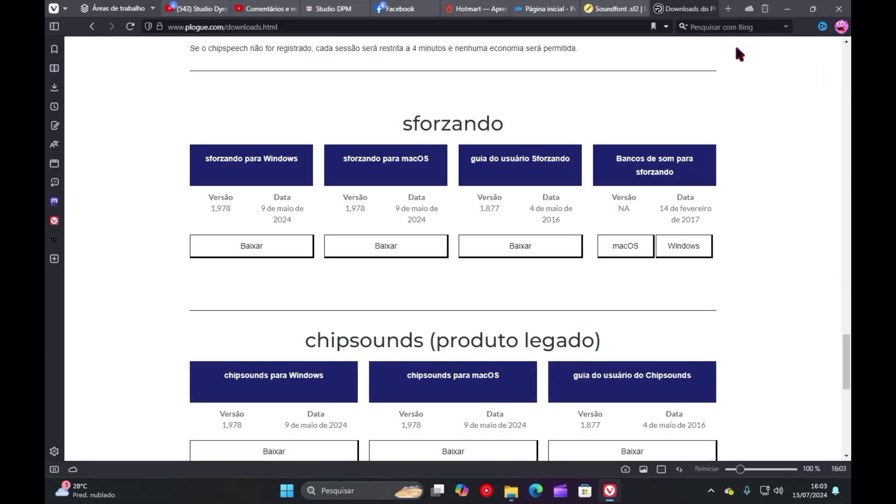
{"action": "left_click", "coordinate": [788, 9]}
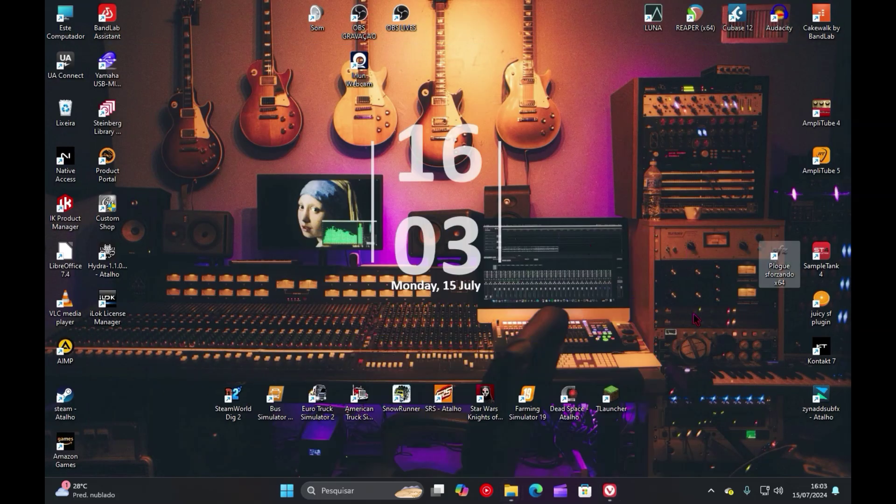